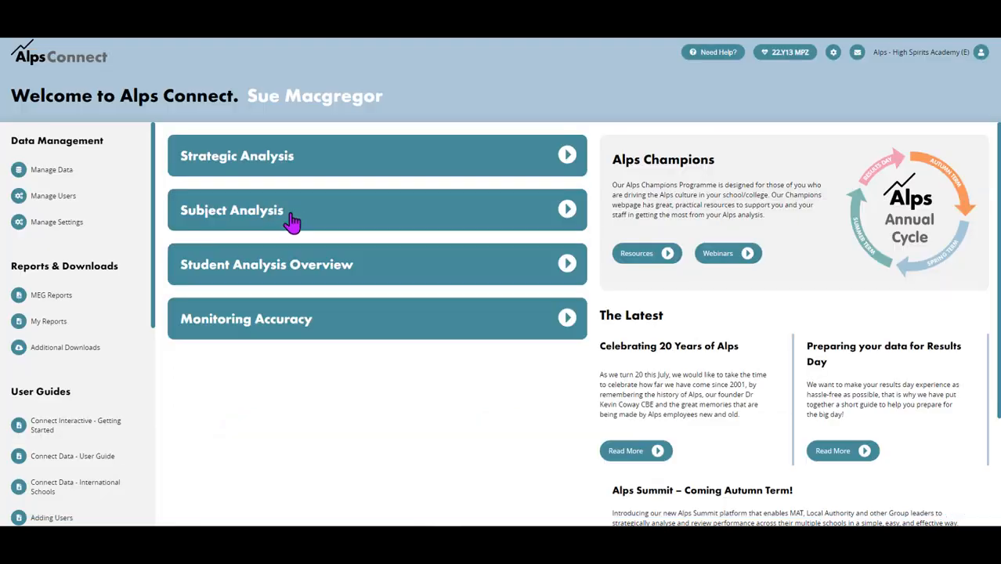
Go into the subject analysis results to locate A - Sociology
left_click(247, 213)
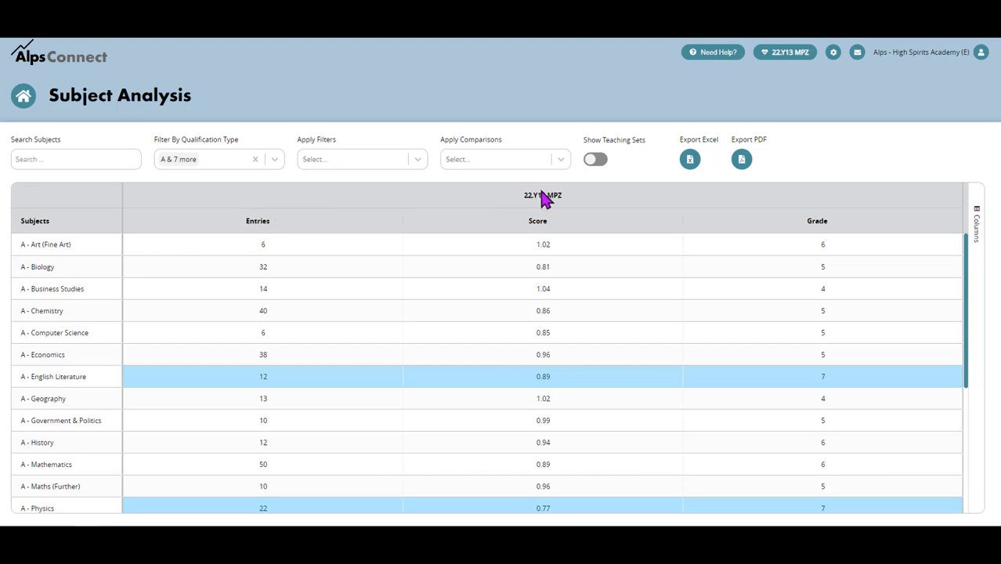
scroll(230, 302, "down", 3)
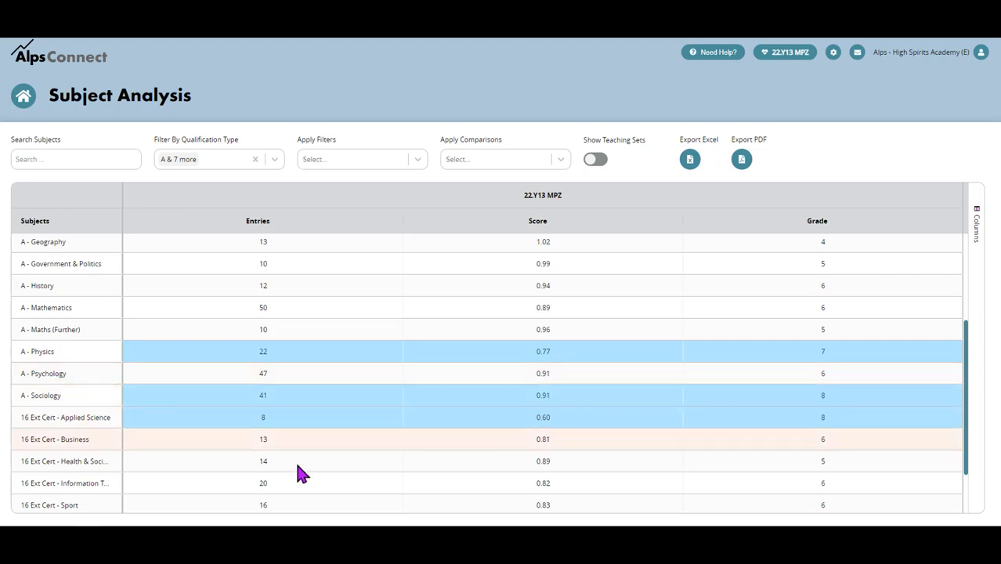
Drill from A - Sociology into the 13C3/SO1 teaching set overview with its 18 entries
left_click(44, 396)
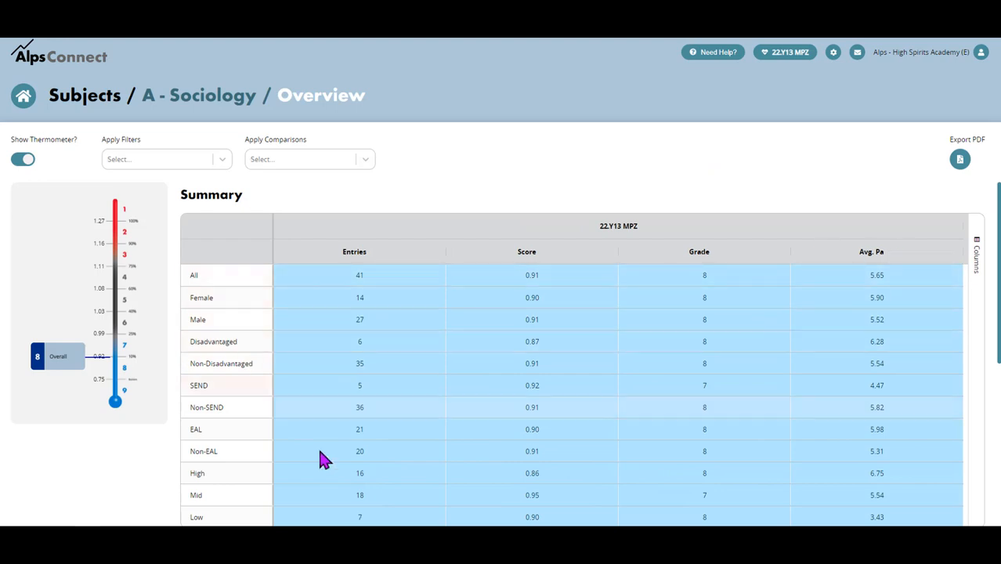
scroll(612, 377, "down", 5)
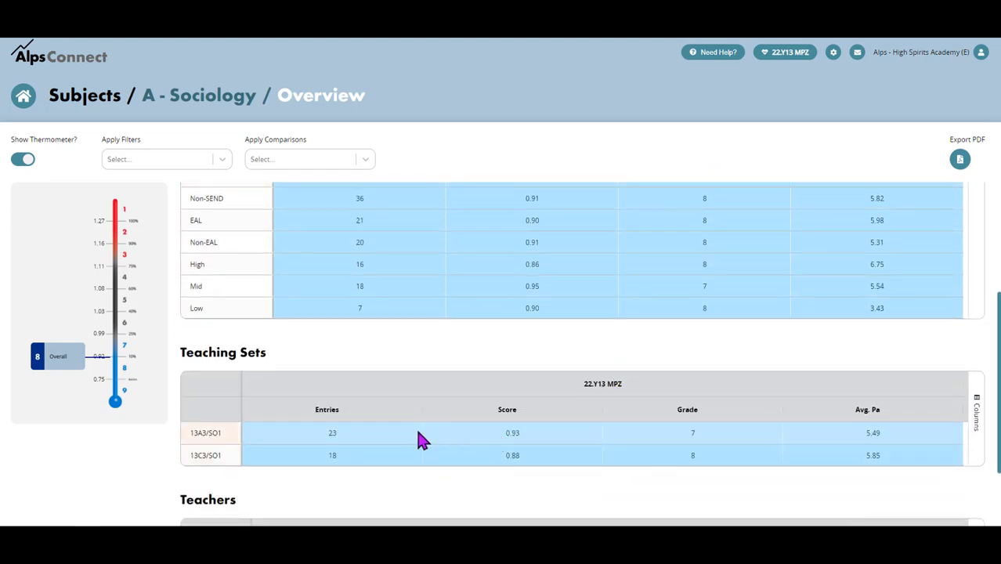
left_click(206, 455)
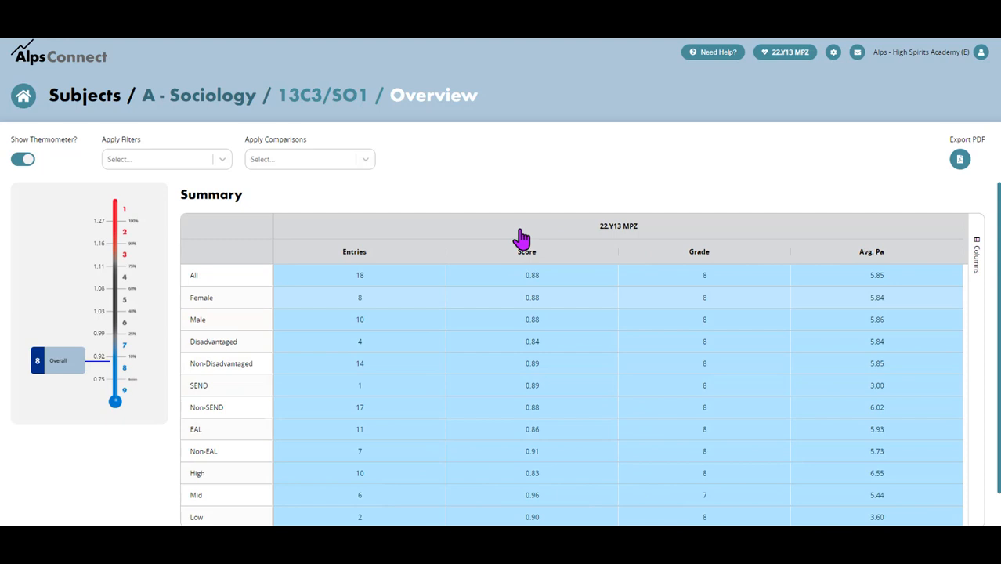
Switch to the Students view and sort by Prior Attainment, highest first
left_click(438, 101)
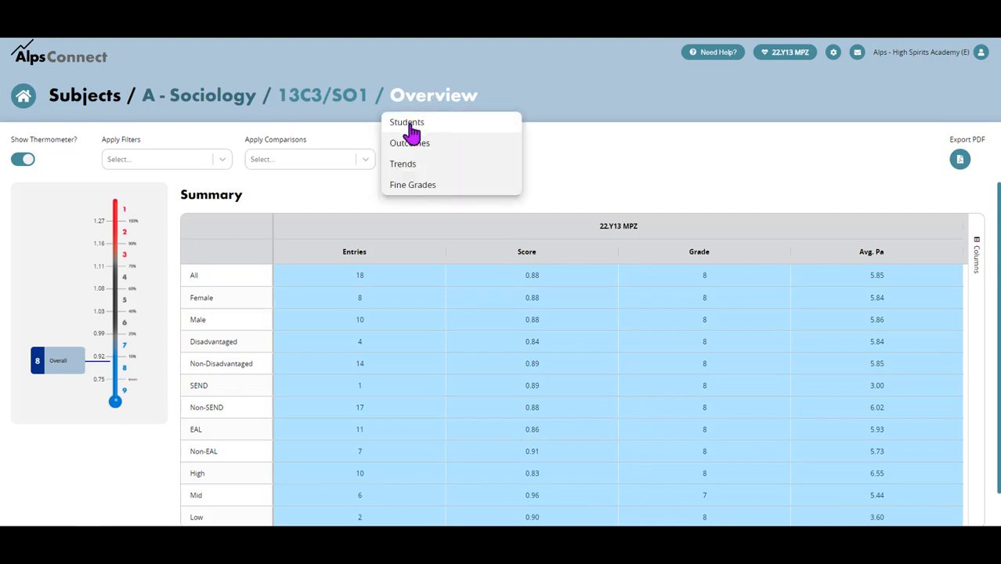
left_click(406, 122)
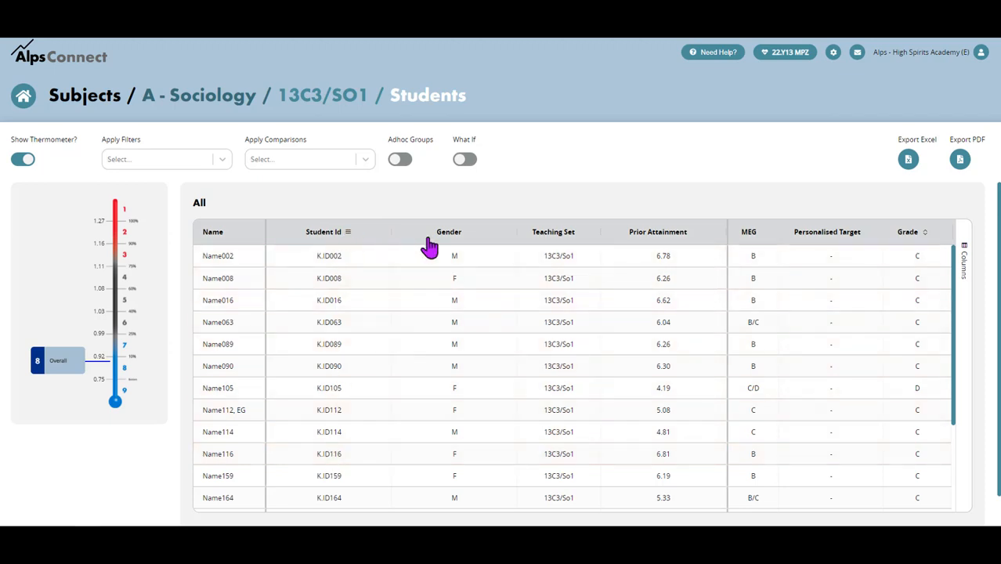
mouse_move(658, 232)
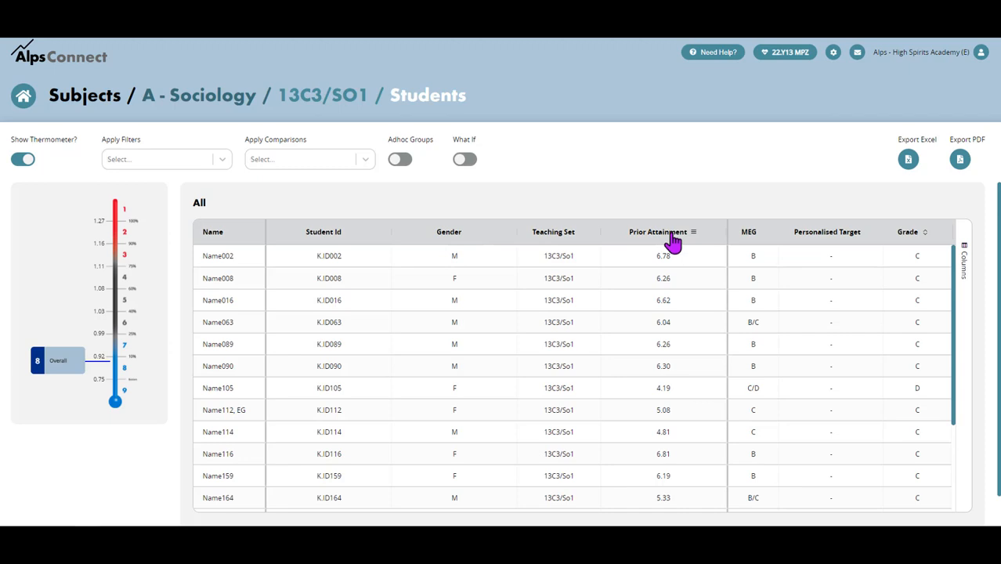
left_click(670, 235)
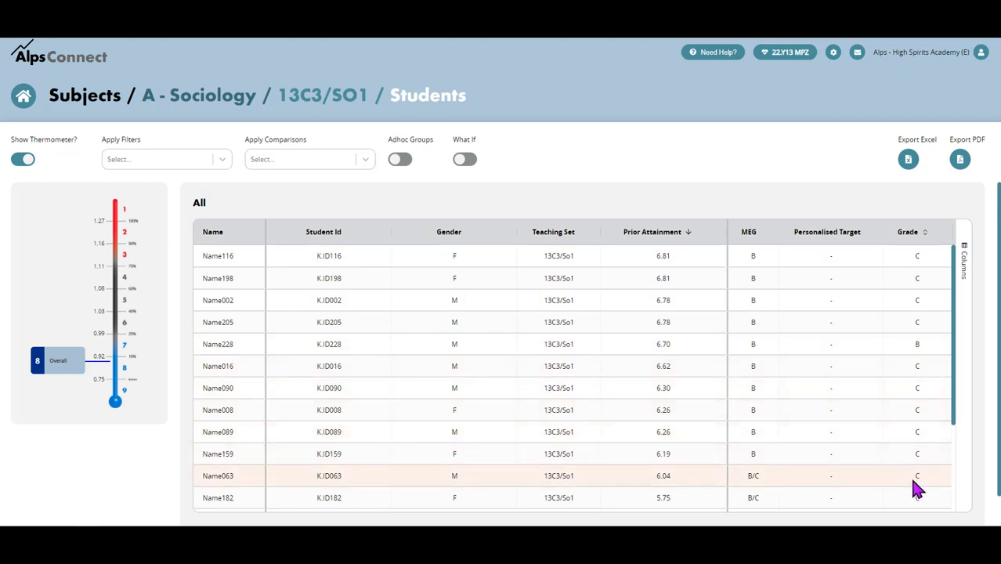
Enable the What If toggle above the student table
left_click(469, 161)
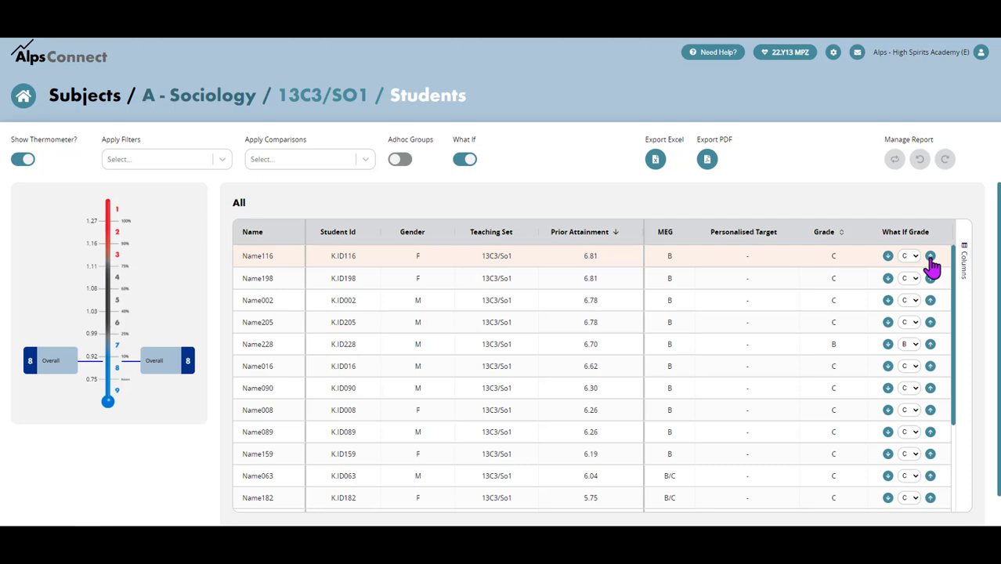
Raise What If grades to B for Name116, Name198, Name002, Name205, Name016, Name090, Name008, Name089, Name159 and Name063
left_click(929, 256)
left_click(929, 278)
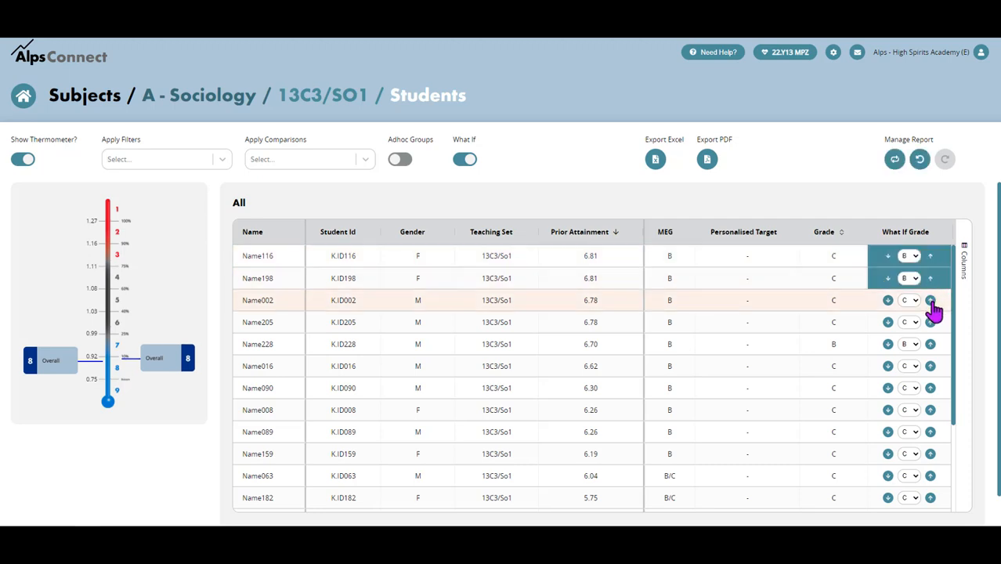
left_click(929, 300)
left_click(929, 322)
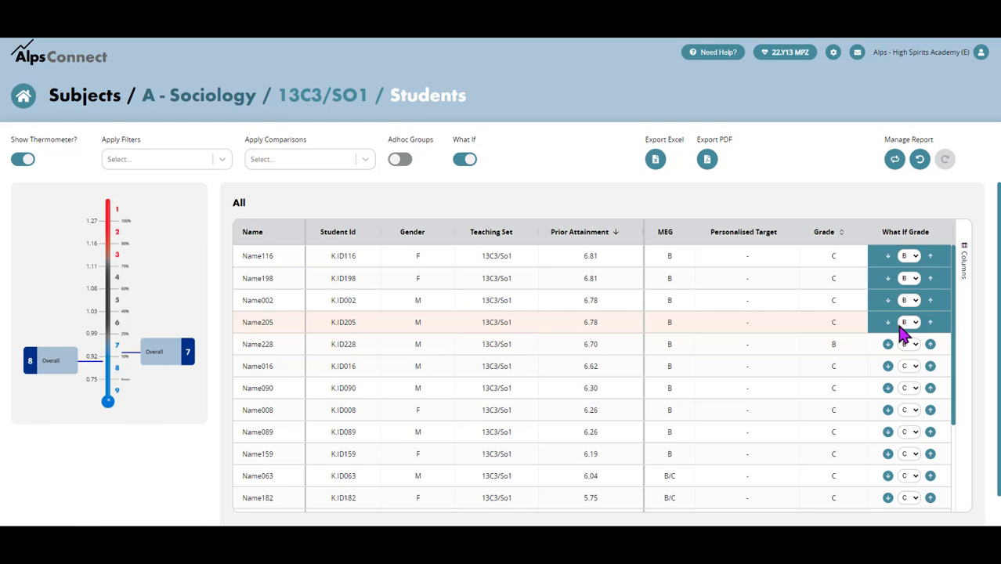
left_click(929, 366)
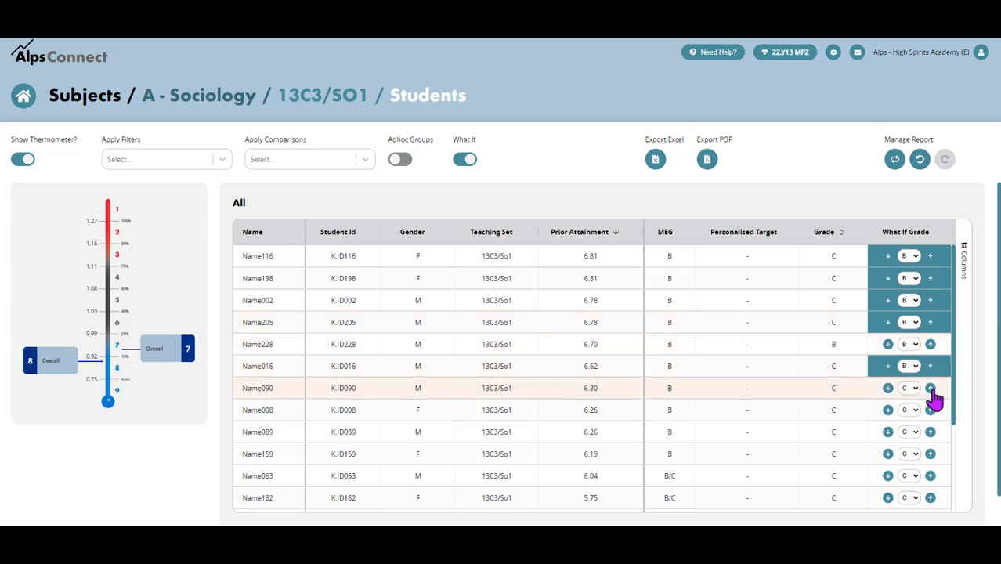
left_click(930, 388)
left_click(930, 409)
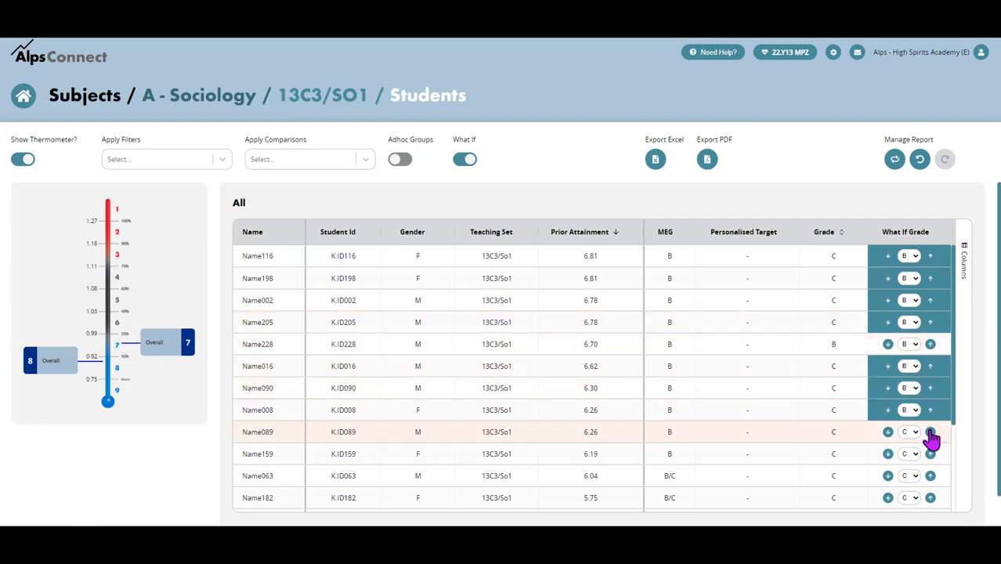
left_click(930, 432)
left_click(929, 454)
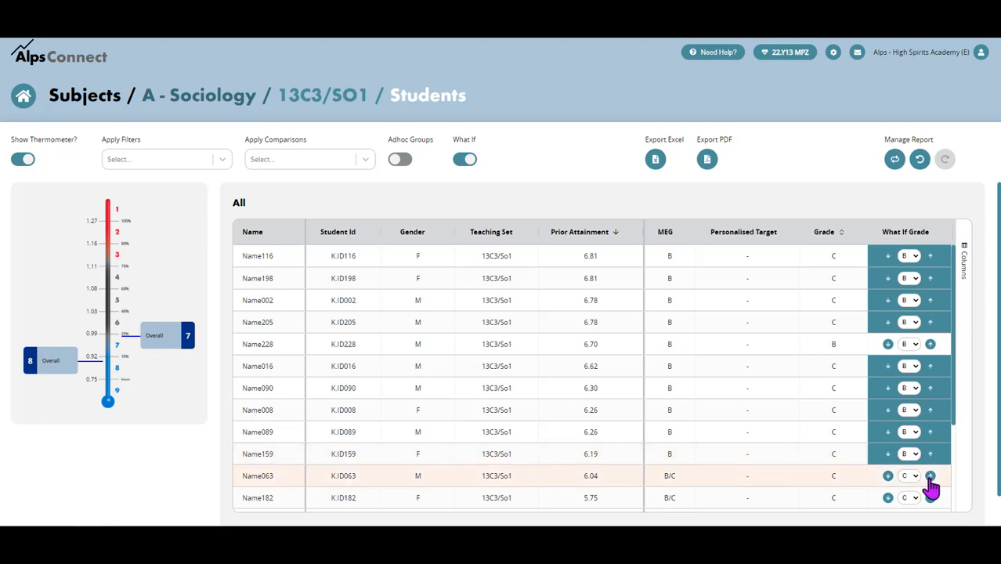
left_click(930, 476)
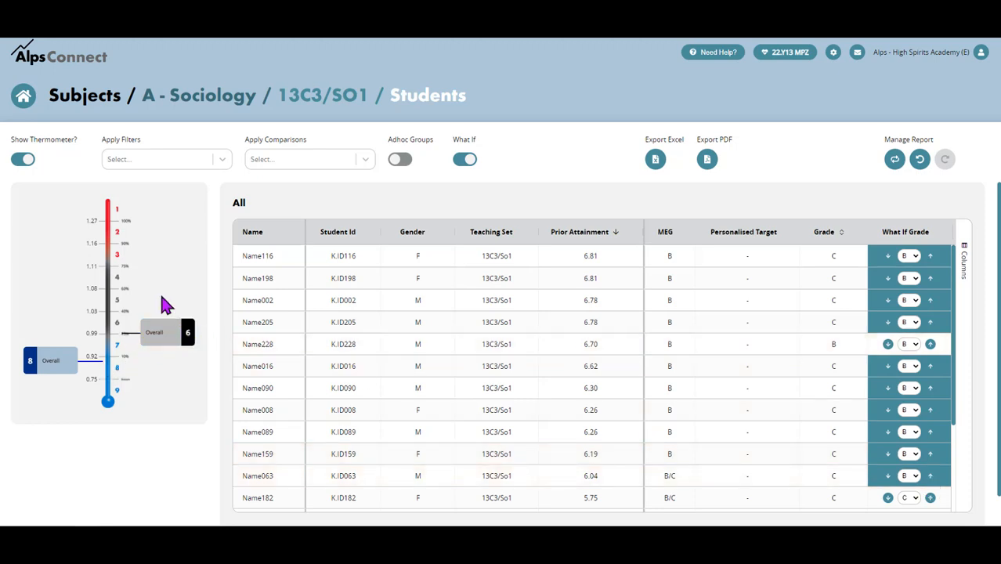